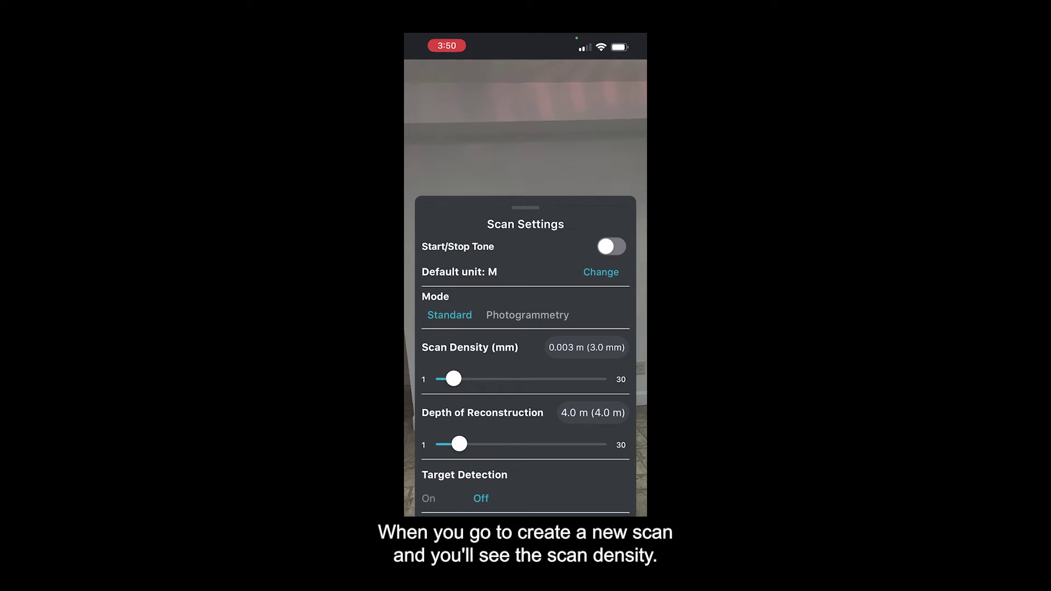
mouse_move(480, 378)
left_mouse_down()
mouse_move(537, 378)
mouse_move(475, 378)
mouse_move(486, 378)
left_mouse_up()
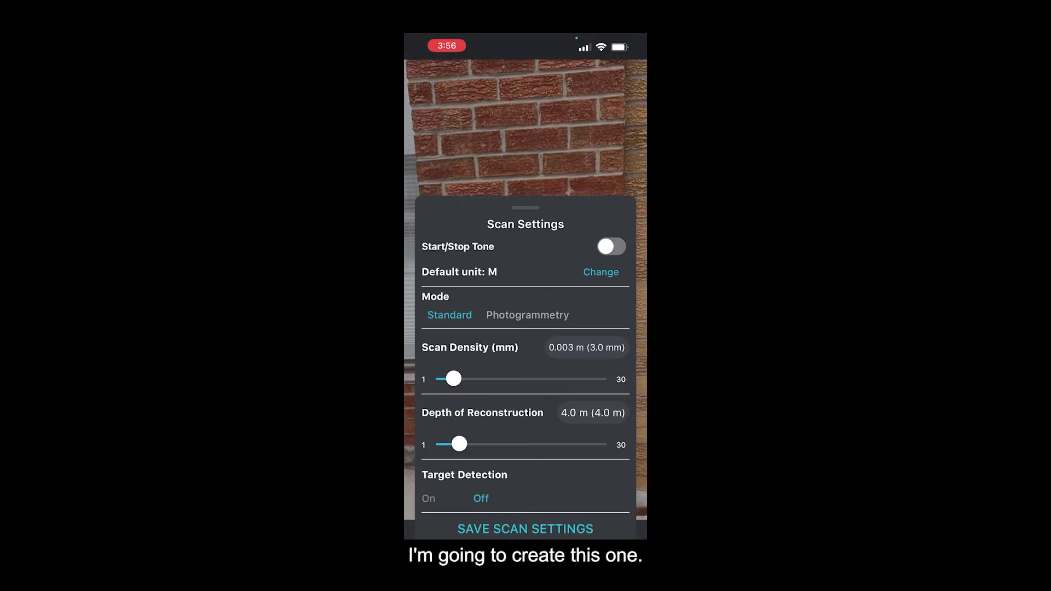
- Save scan settings with 5.0 mm scan density and 5.0 m reconstruction depth
left_click_drag(454, 378, 465, 379)
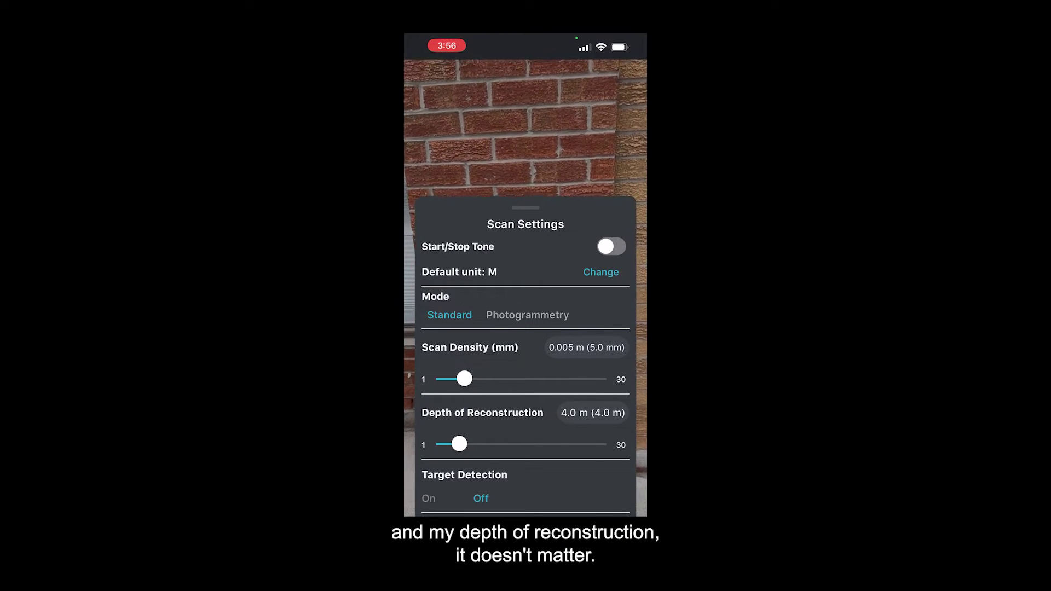
left_click_drag(459, 444, 464, 444)
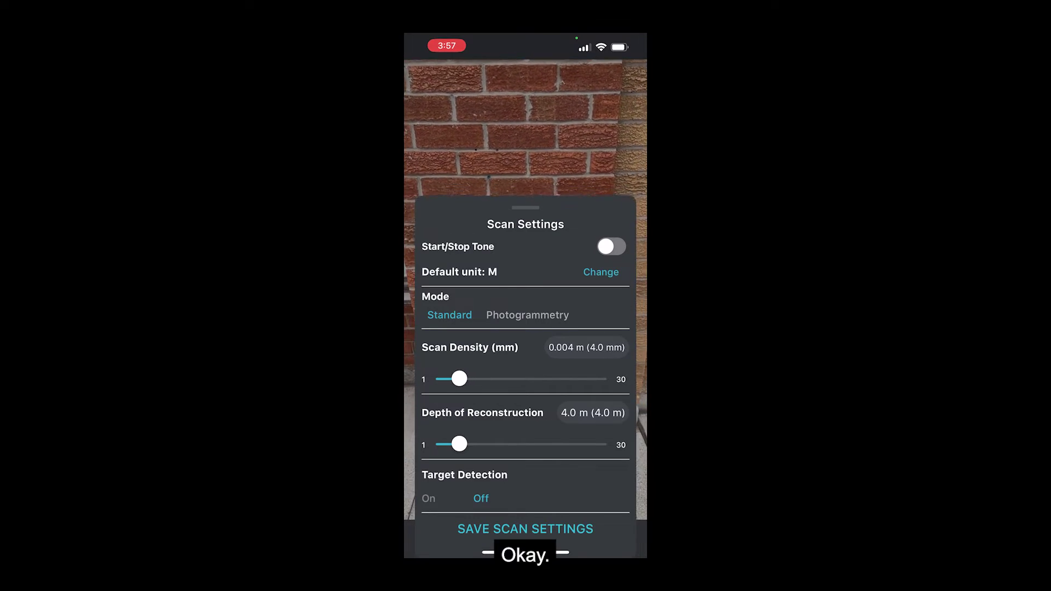
left_click_drag(459, 379, 465, 378)
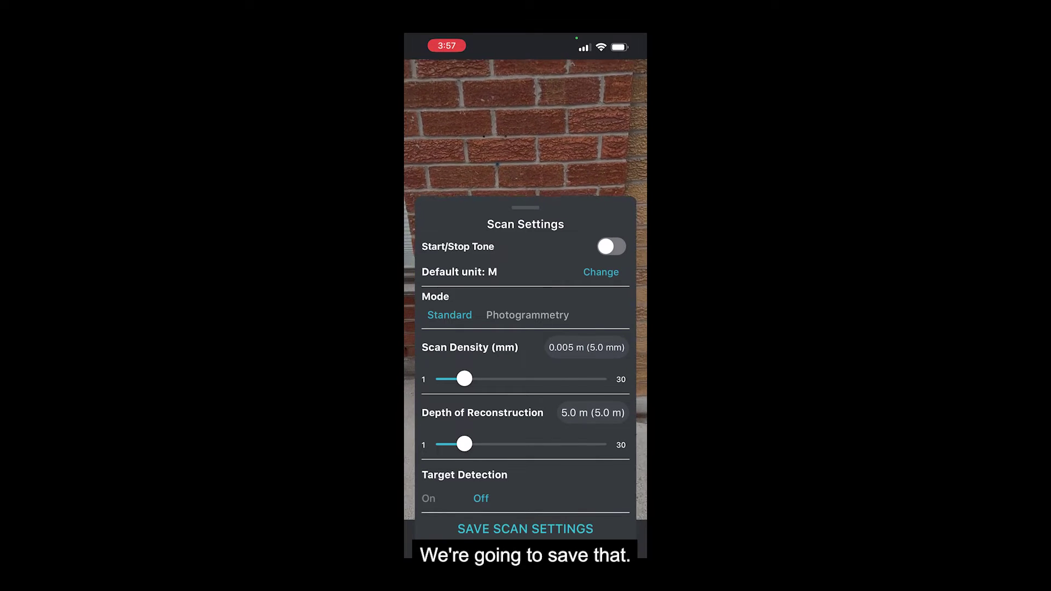
left_click(525, 529)
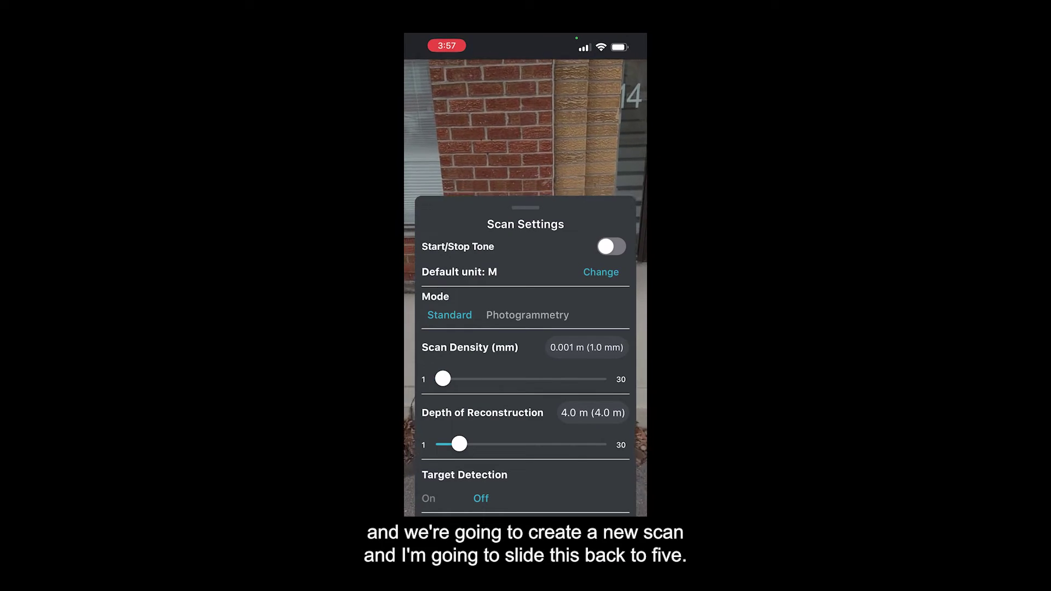
- Set scan density to 5.0 mm with a deeper reconstruction depth, then stop the facade scan
left_click_drag(454, 379, 466, 379)
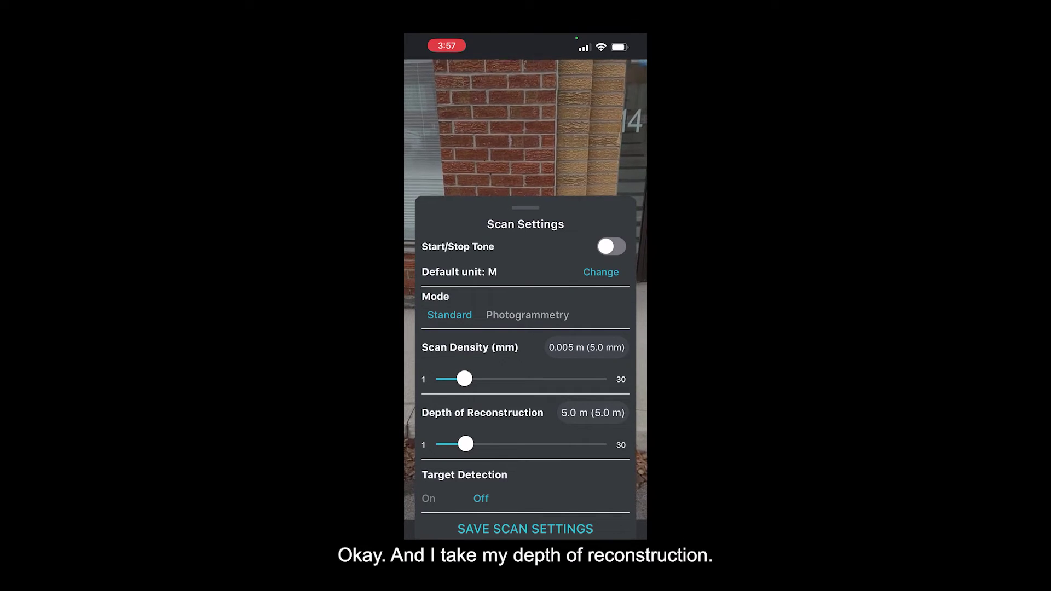
left_click_drag(466, 444, 493, 444)
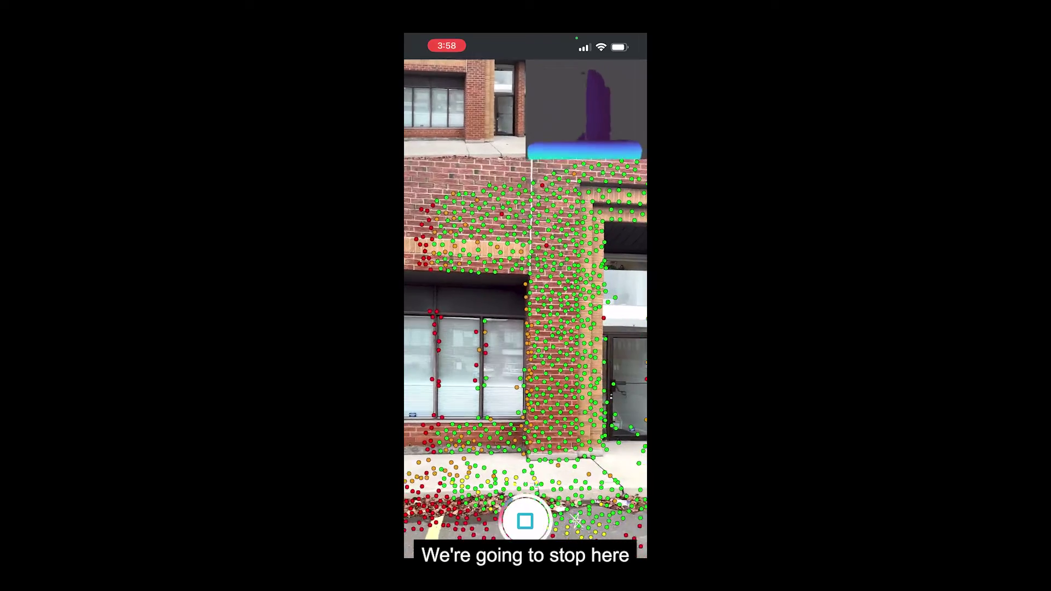
left_click(525, 520)
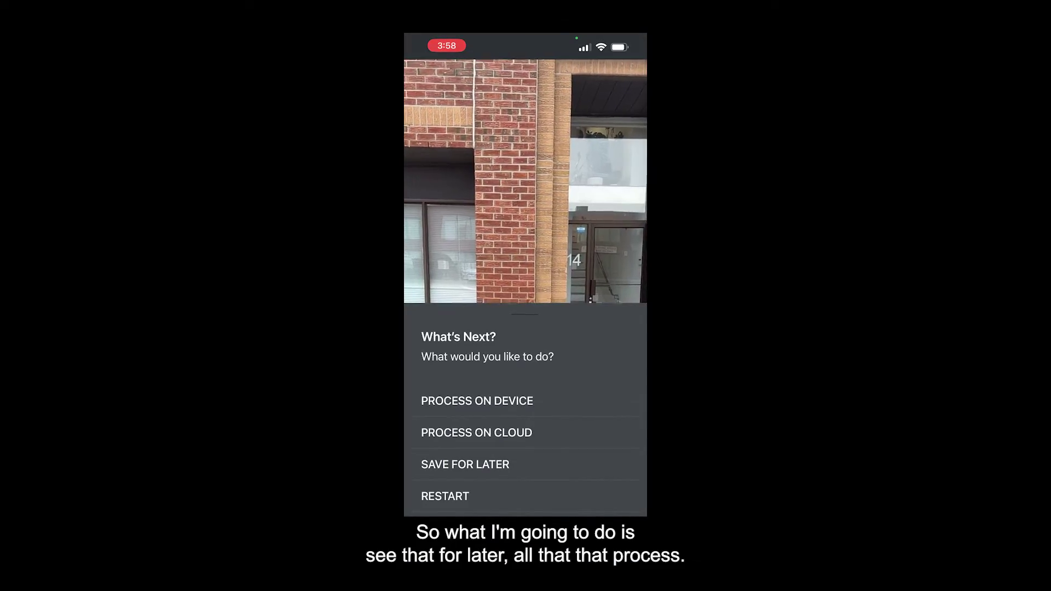
- Save the finished facade scan for later so it tops the scans list
left_click(465, 464)
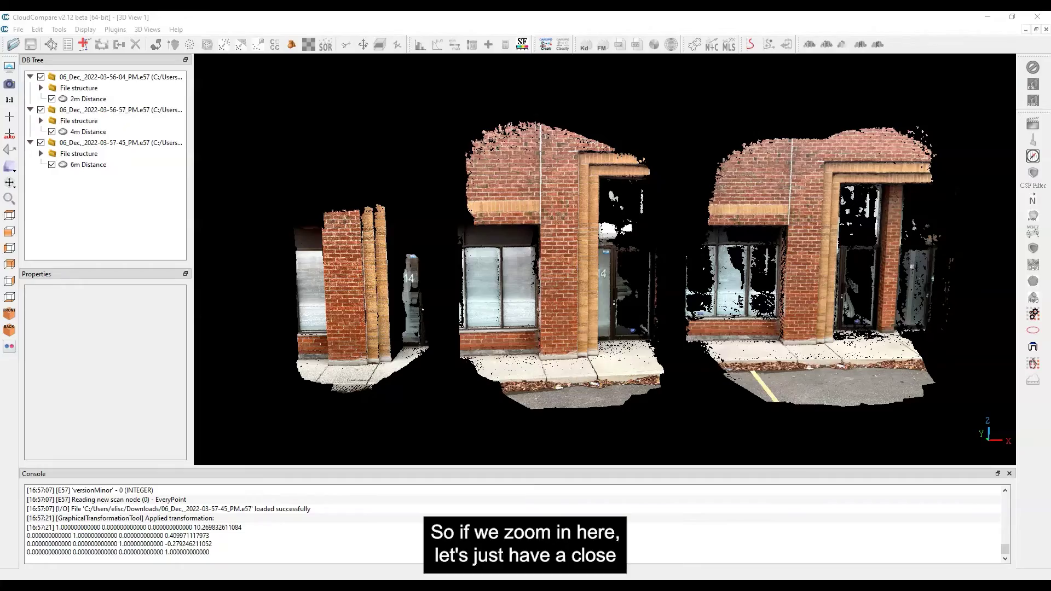
- Zoom in on the brick pier by the door and enlarge the point size to 3
scroll(605, 259, "up", 5)
right_click_drag(605, 260, 868, 178)
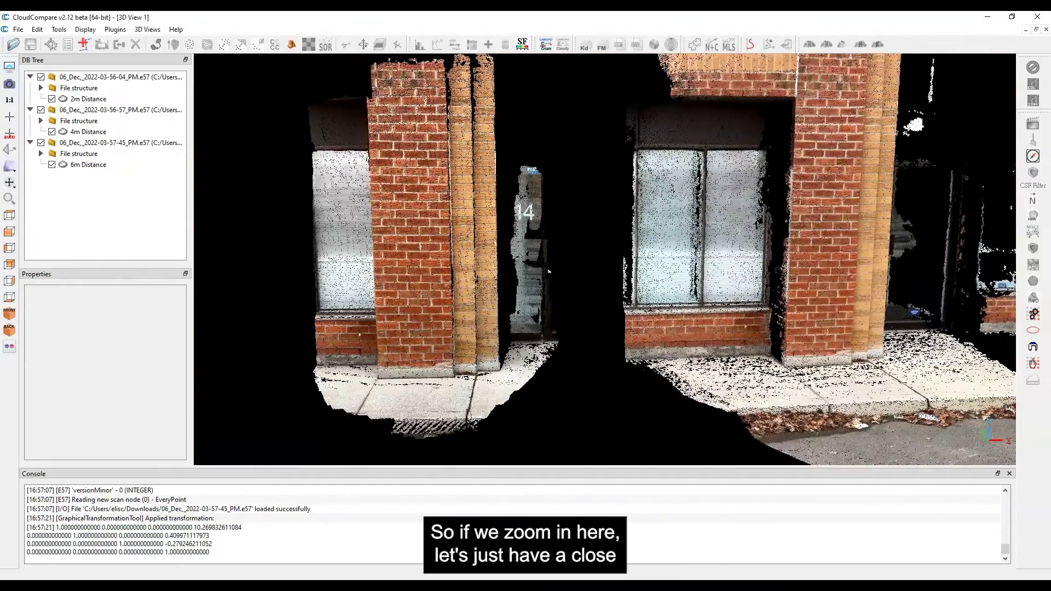
scroll(549, 271, "up", 10)
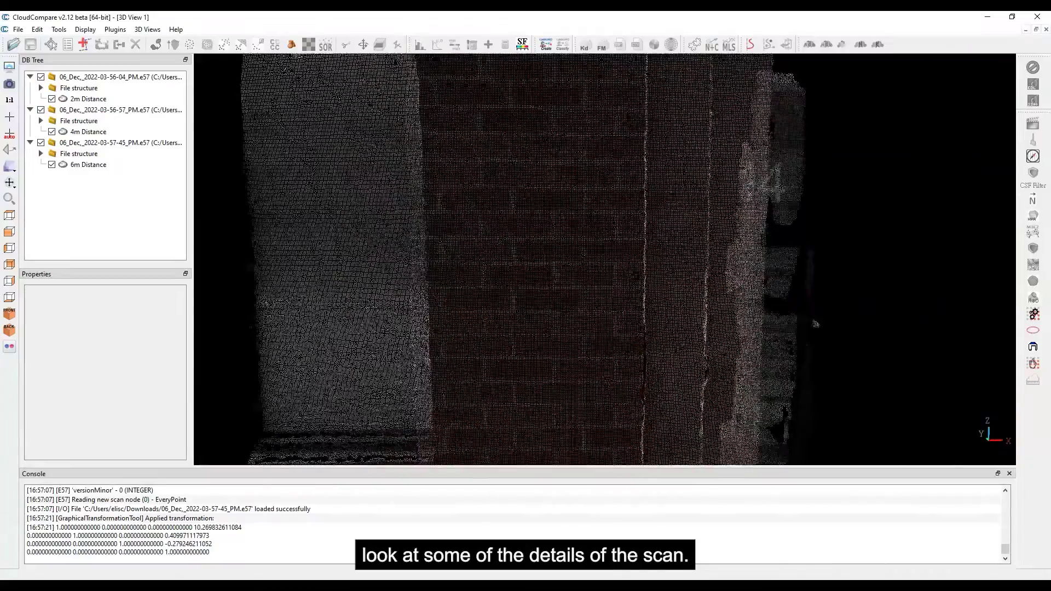
scroll(816, 324, "up", 8)
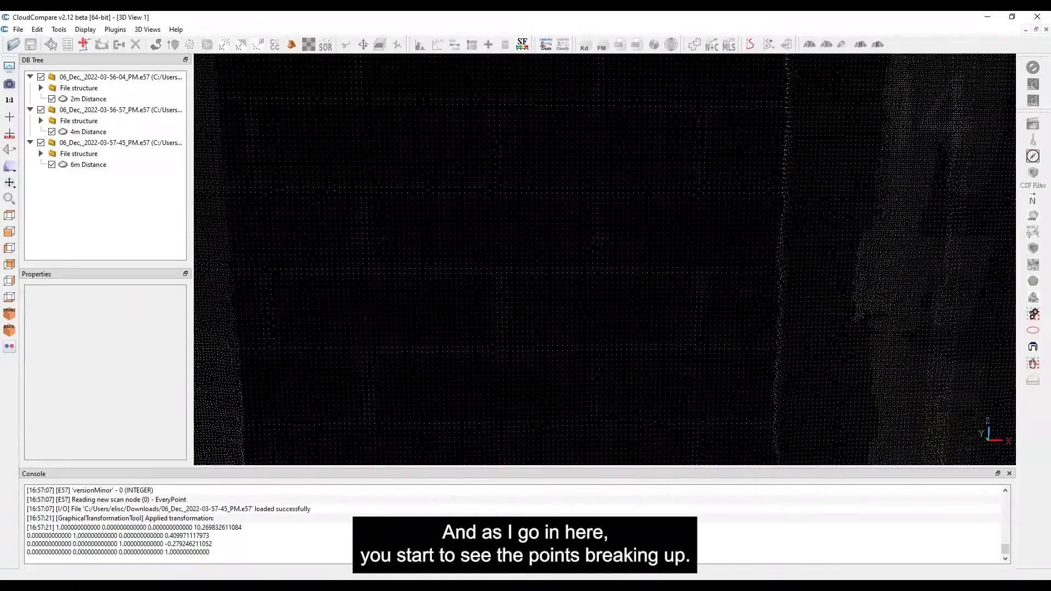
mouse_move(257, 71)
left_click(311, 66)
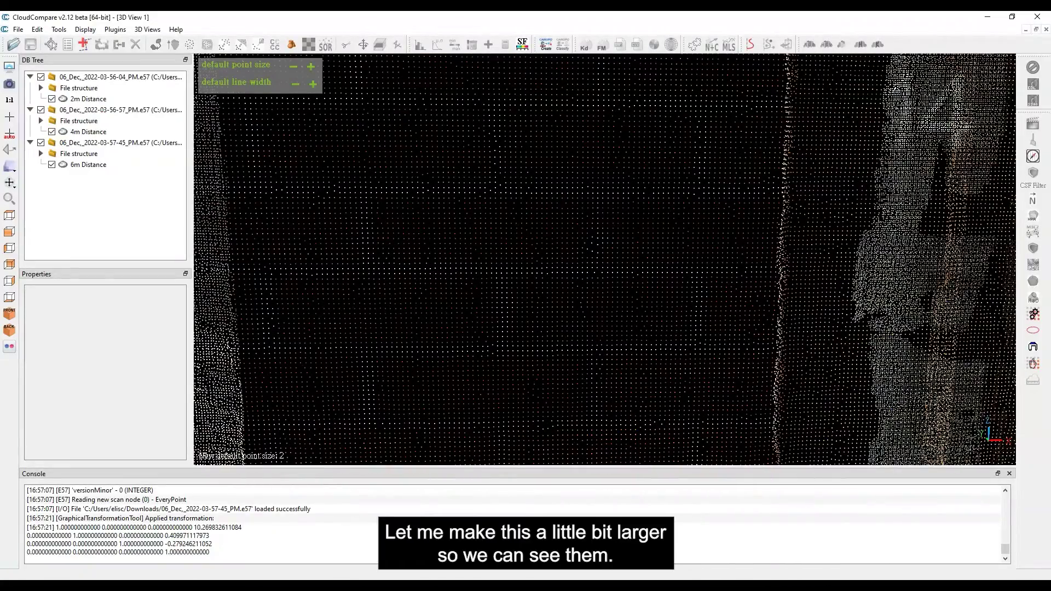
left_click(311, 66)
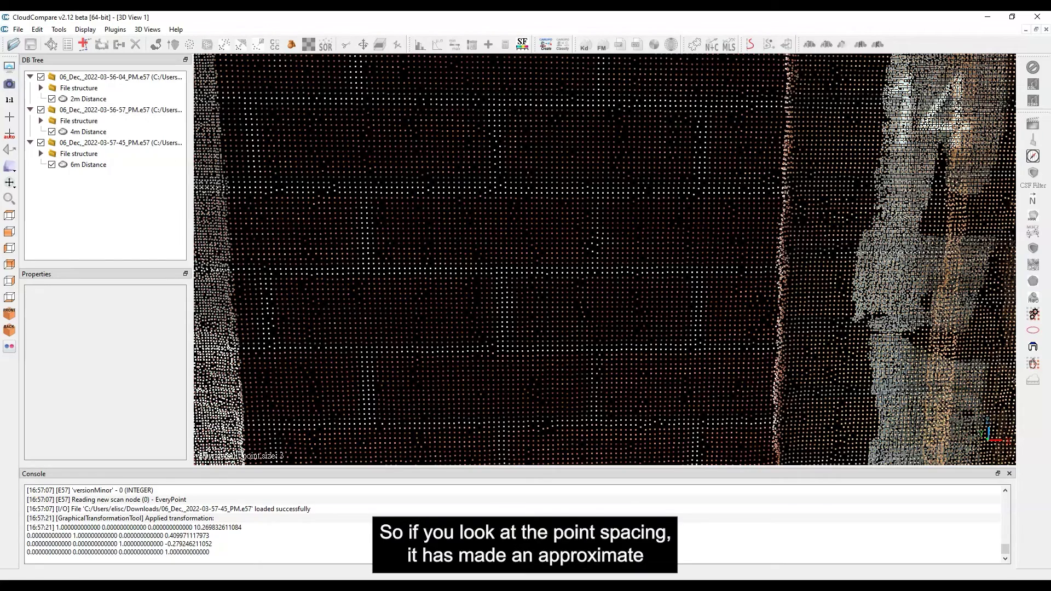
- Pan along the facade to the 4m scan's brick pillar, zoom in, then back out
scroll(938, 353, "down", 2)
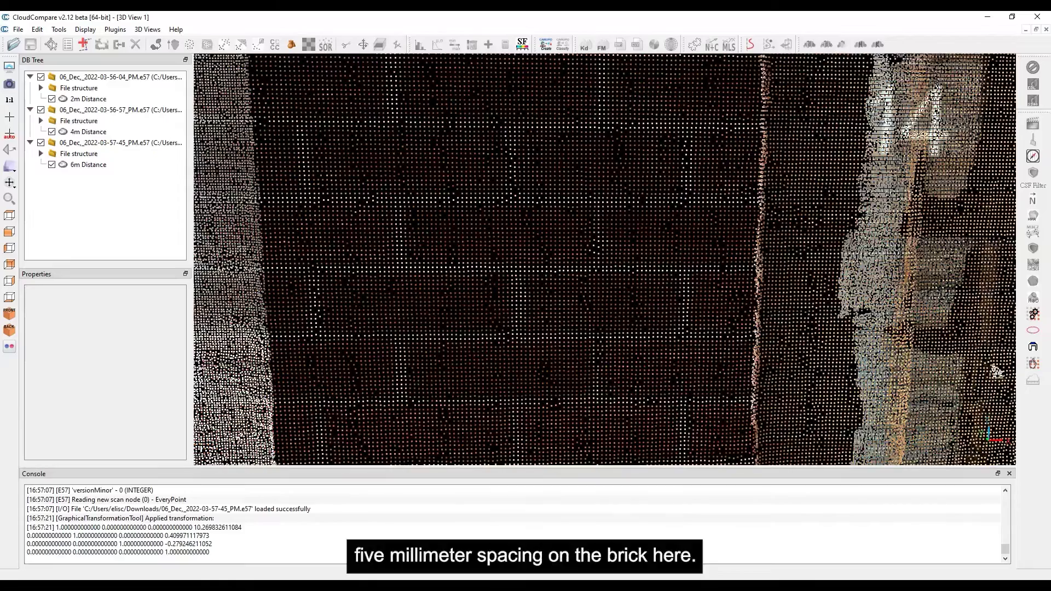
scroll(996, 372, "down", 6)
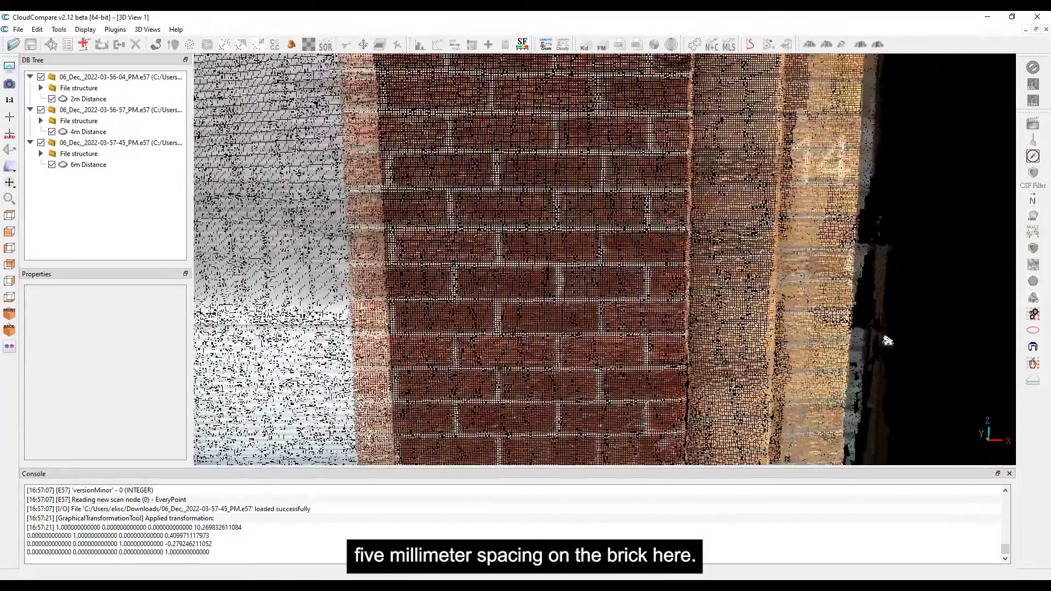
scroll(605, 260, "down", 5)
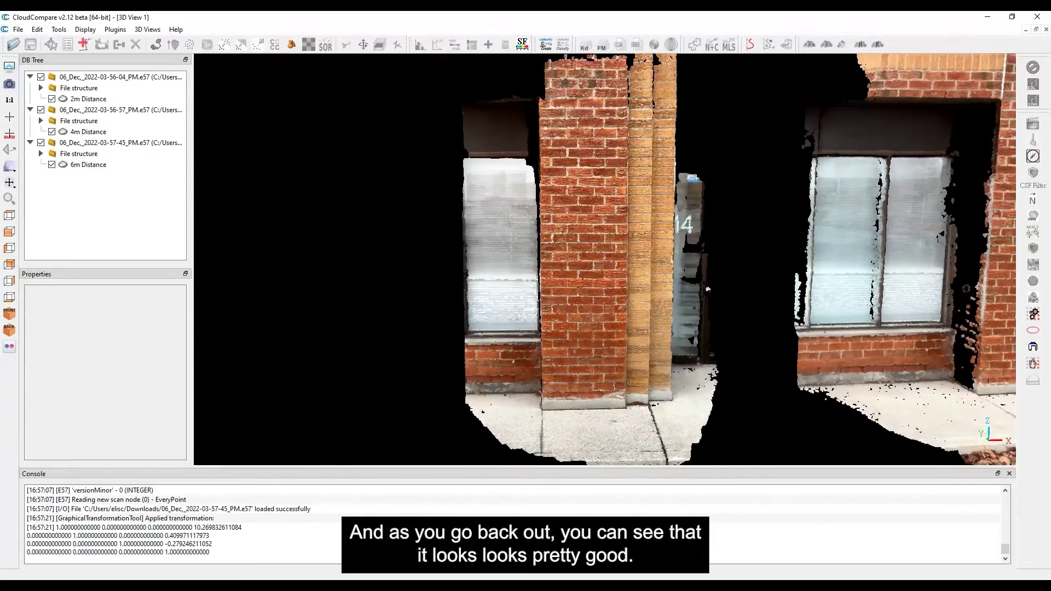
key("Right")
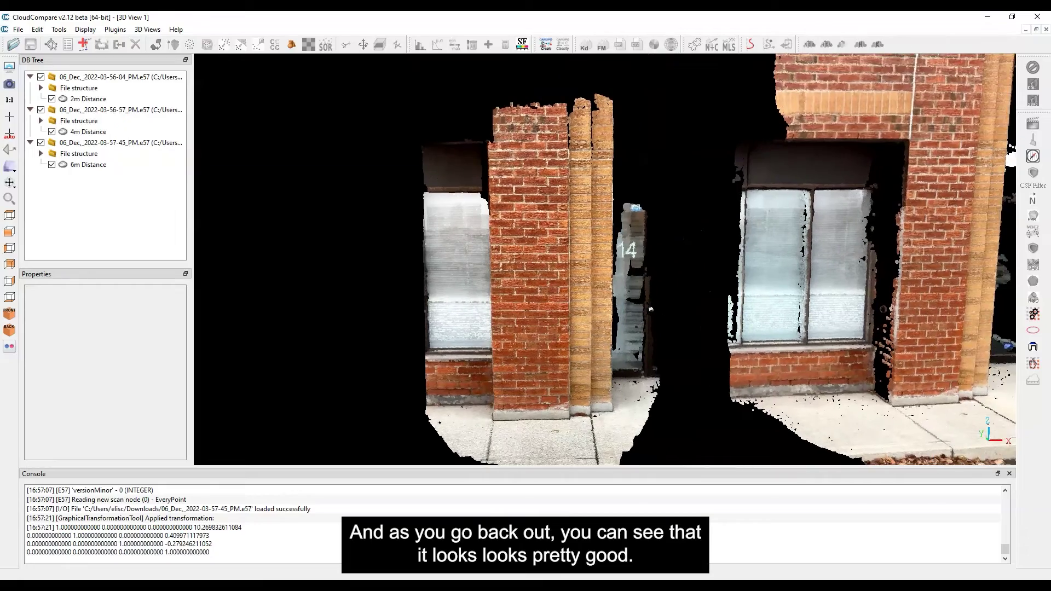
key("Right")
key("Right")
key("Right")
key("Right")
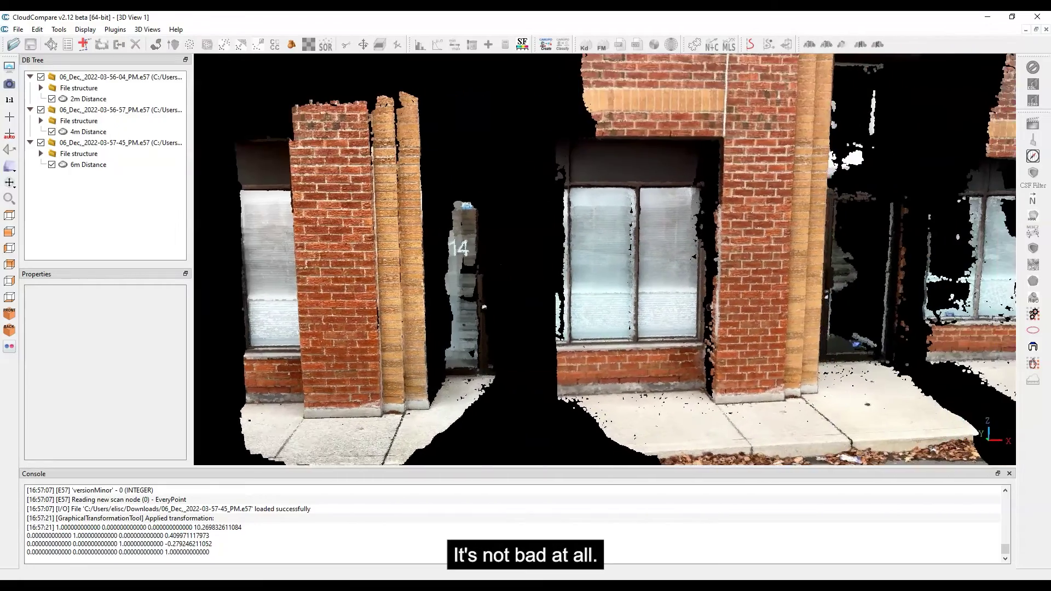
key("Right")
key("Right")
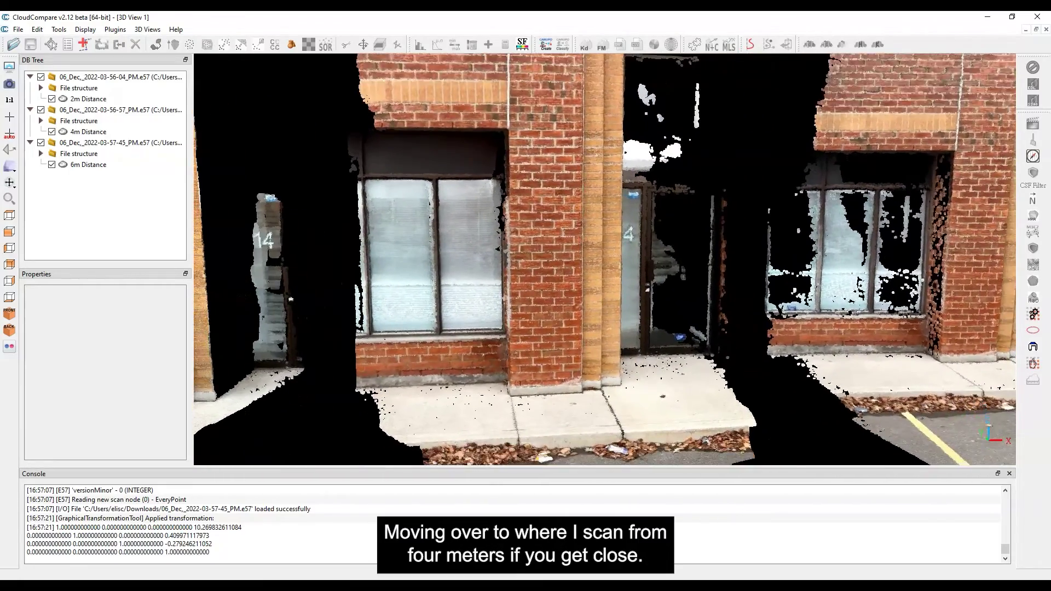
scroll(605, 260, "up", 5)
scroll(605, 259, "up", 5)
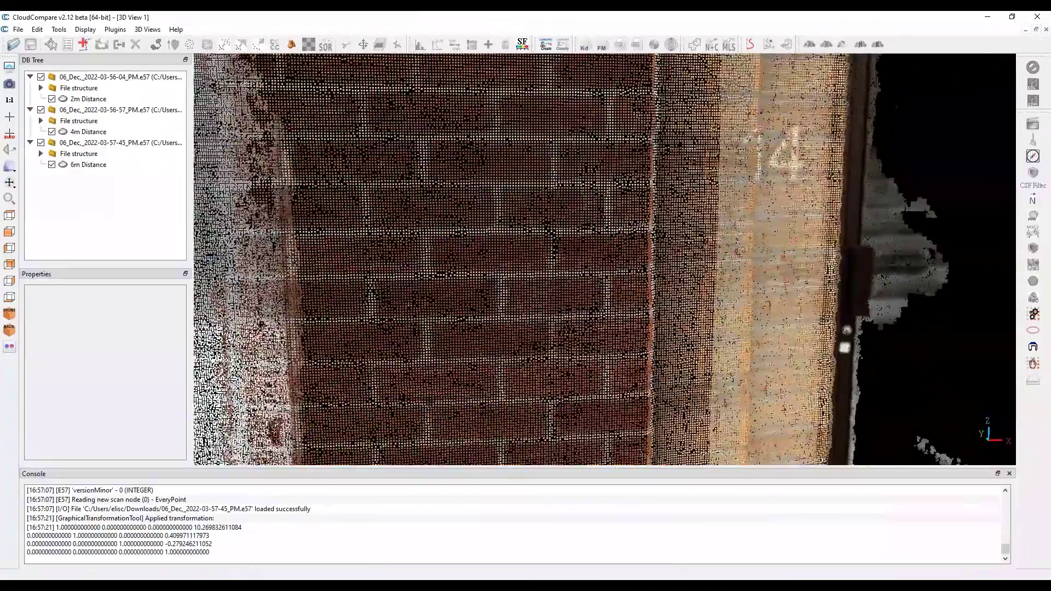
scroll(605, 259, "up", 2)
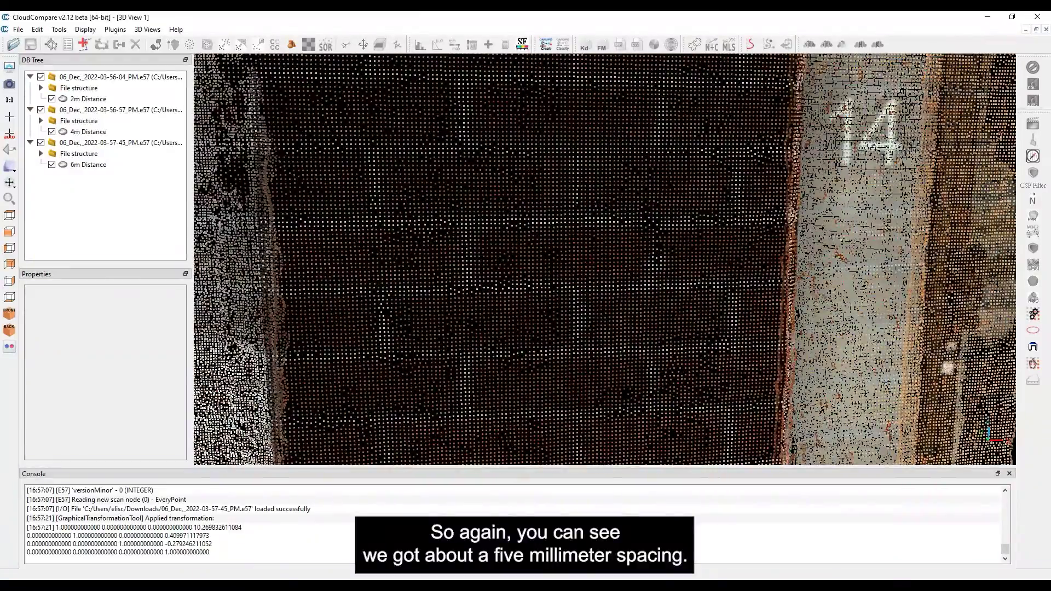
scroll(605, 260, "down", 10)
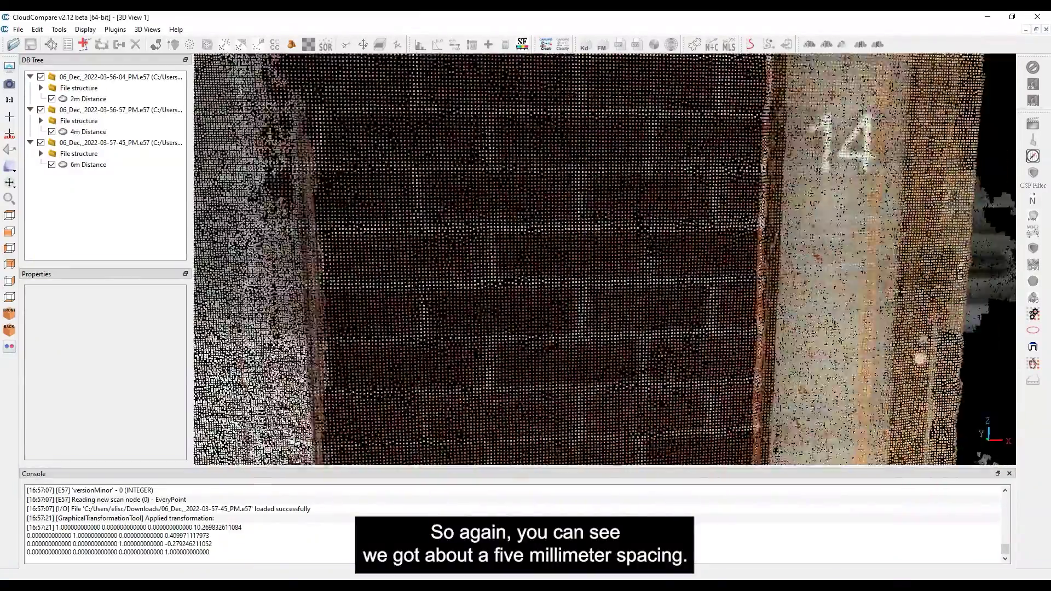
scroll(605, 260, "down", 6)
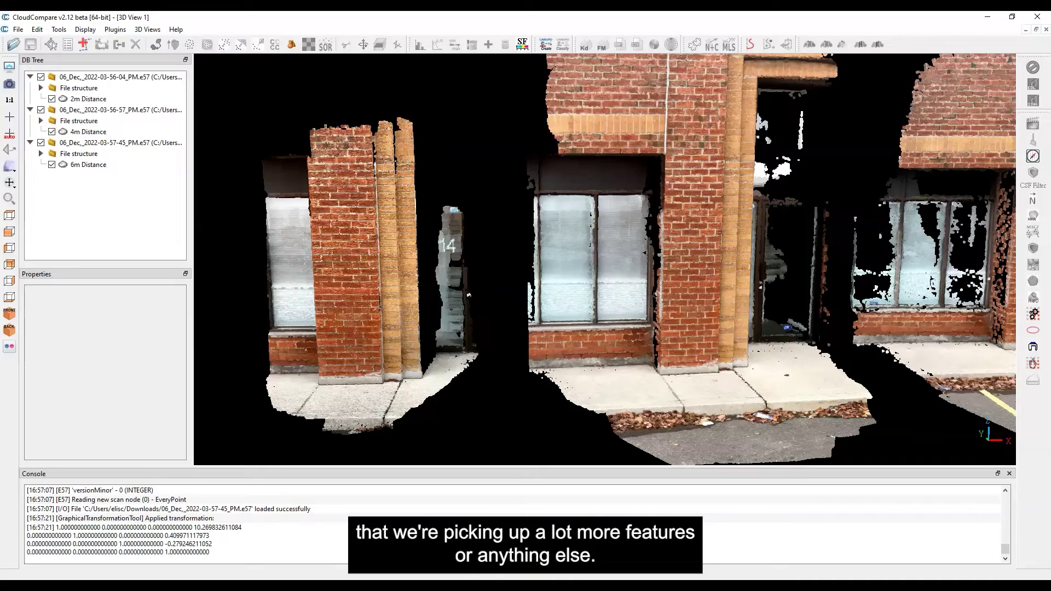
- Move to the 6m scan's doorway and make its brick pillar the rotation centre
right_click_drag(684, 257, 328, 252)
scroll(614, 257, "up", 8)
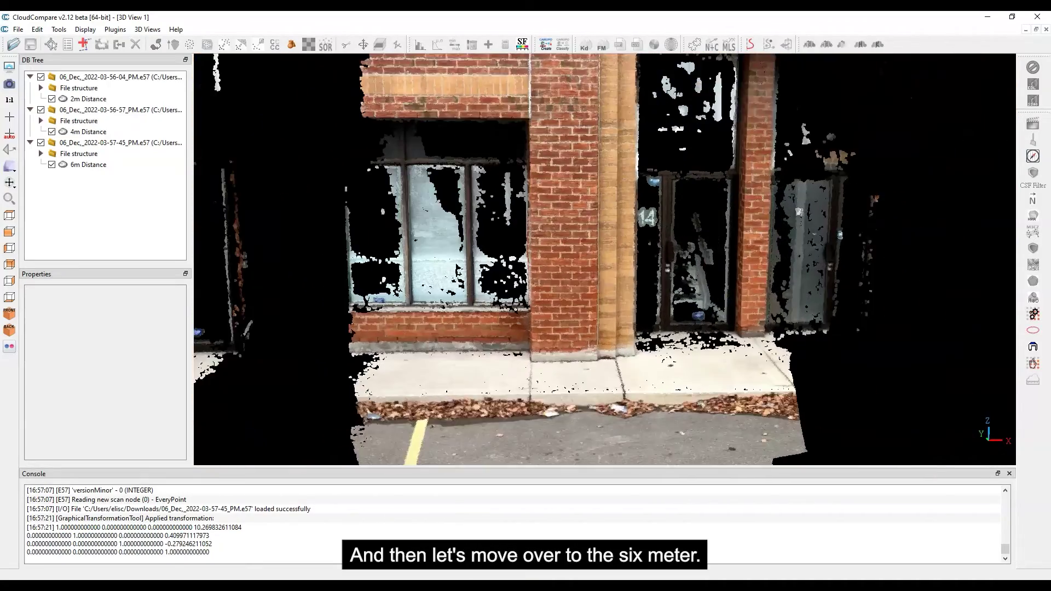
scroll(613, 257, "up", 4)
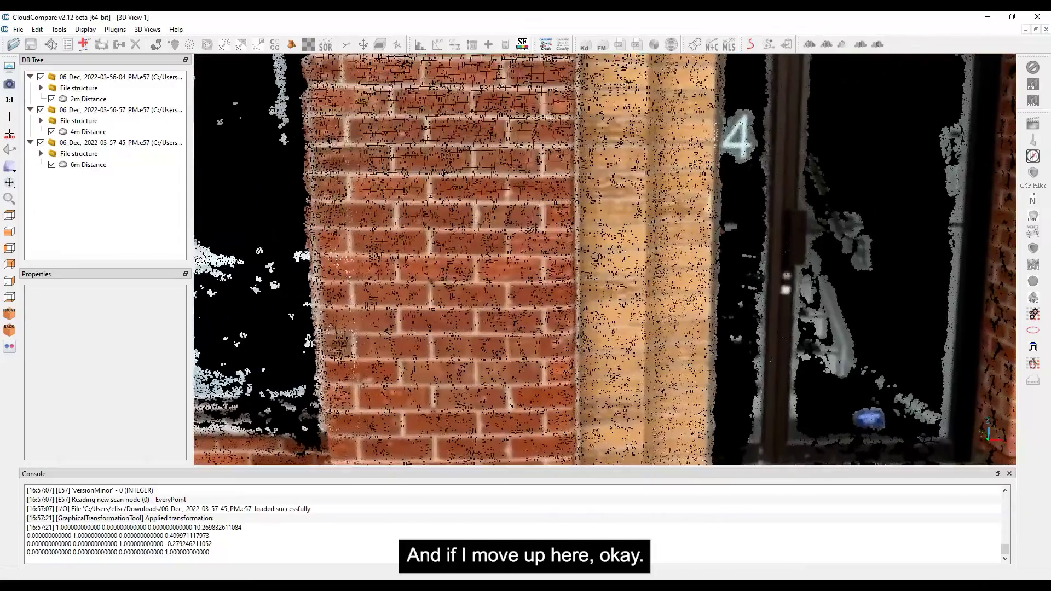
double_click(614, 257)
- Zoom in close and frame the pillars, doorway and window to compare point density
scroll(613, 257, "up", 4)
scroll(614, 258, "up", 4)
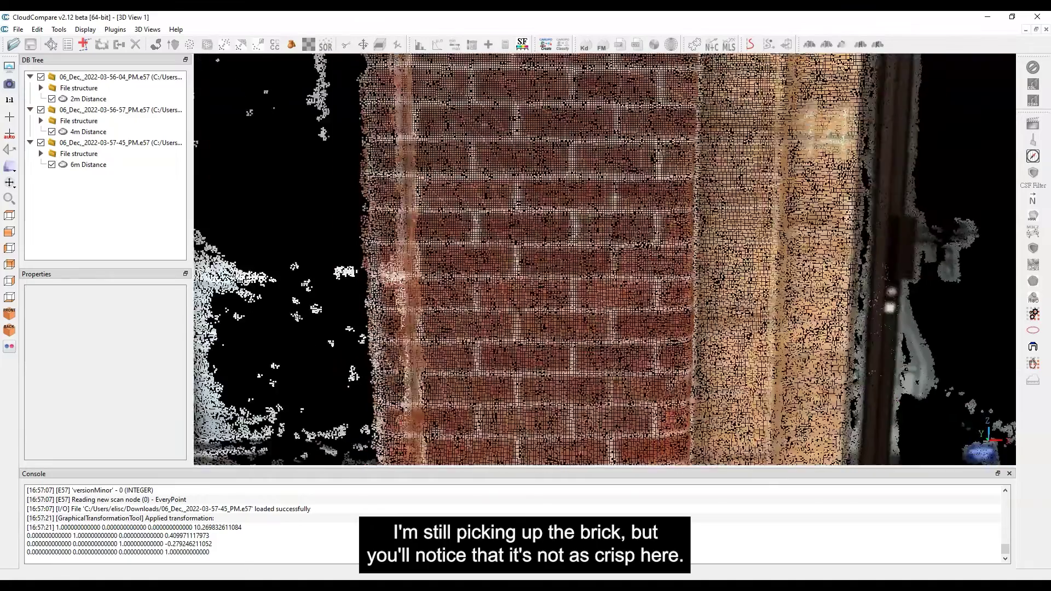
scroll(605, 259, "down", 3)
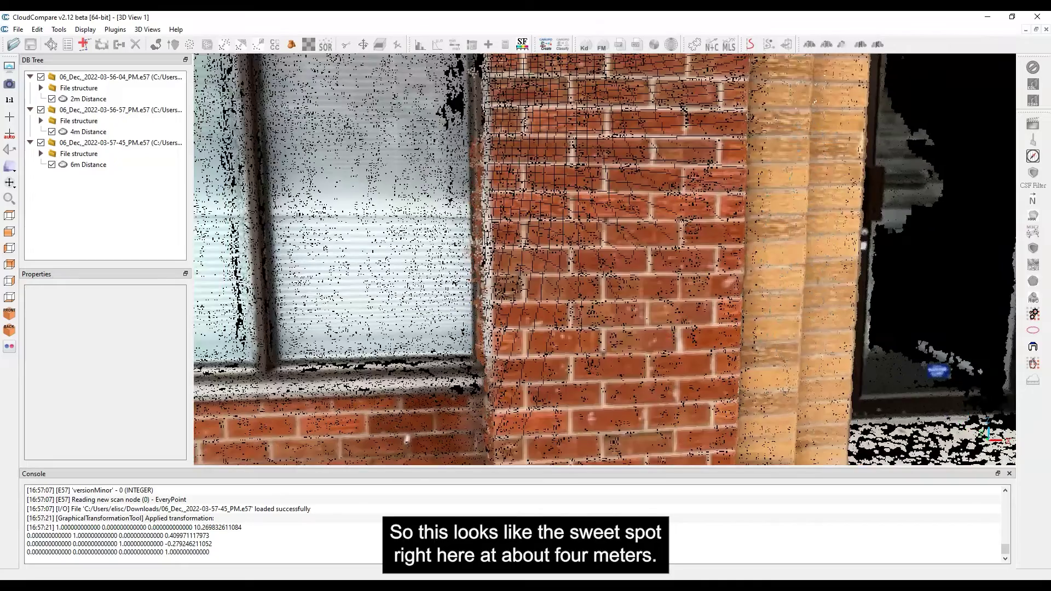
scroll(605, 259, "up", 3)
scroll(604, 259, "down", 2)
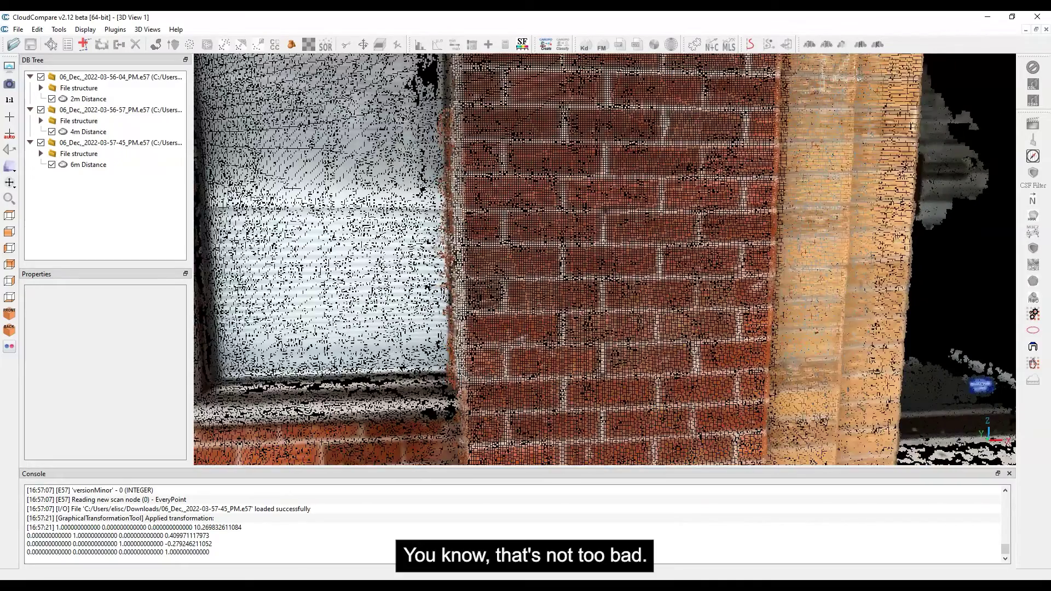
scroll(605, 260, "up", 2)
left_click_drag(605, 260, 880, 195)
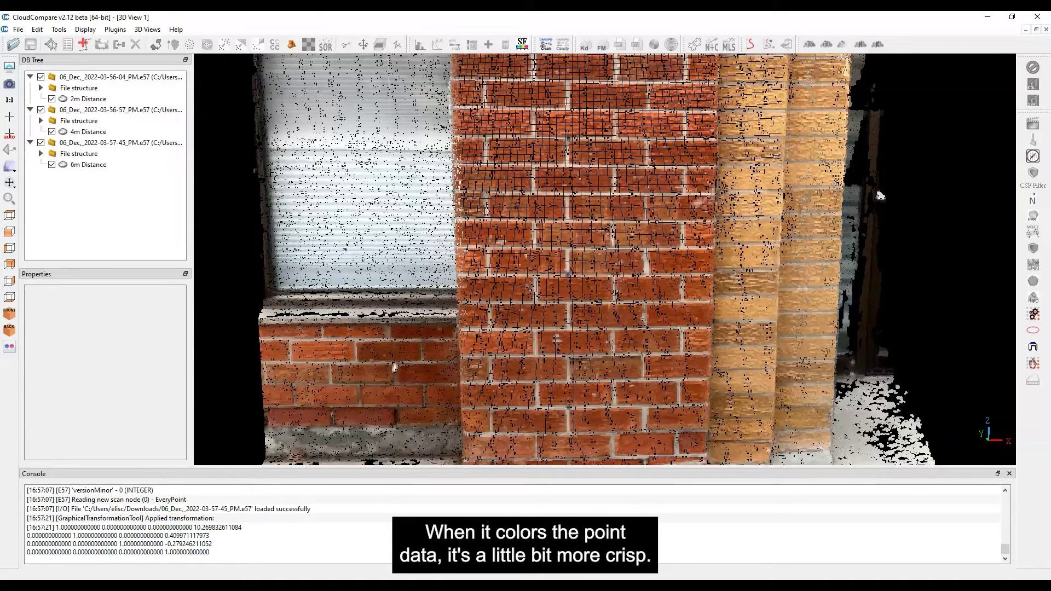
- Zoom out until the 2m, 4m and 6m Distance clouds are all visible together
scroll(880, 196, "down", 10)
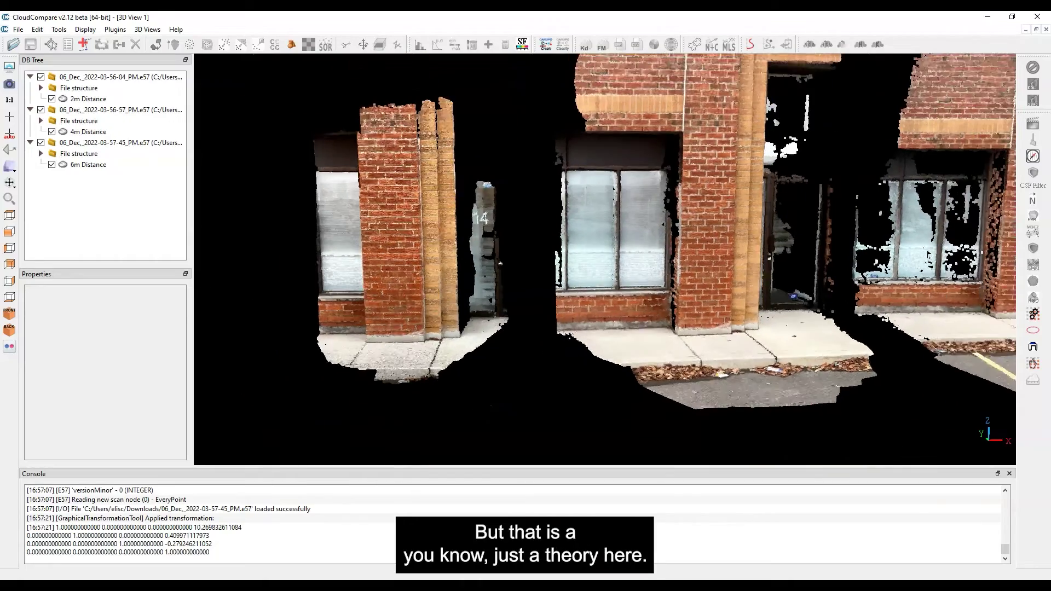
scroll(605, 233, "down", 5)
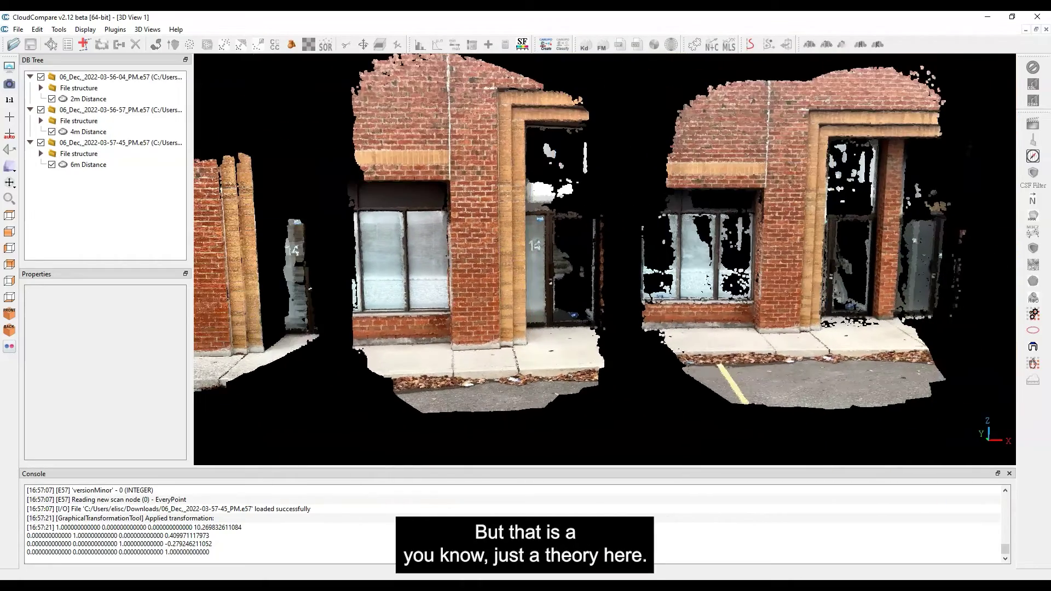
scroll(605, 232, "down", 5)
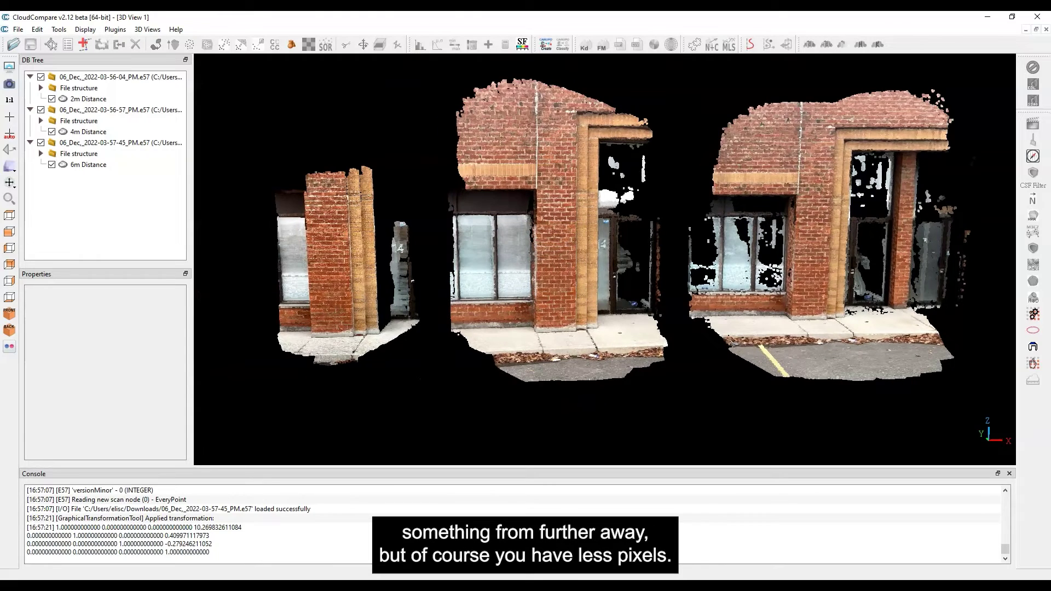
scroll(605, 260, "up", 5)
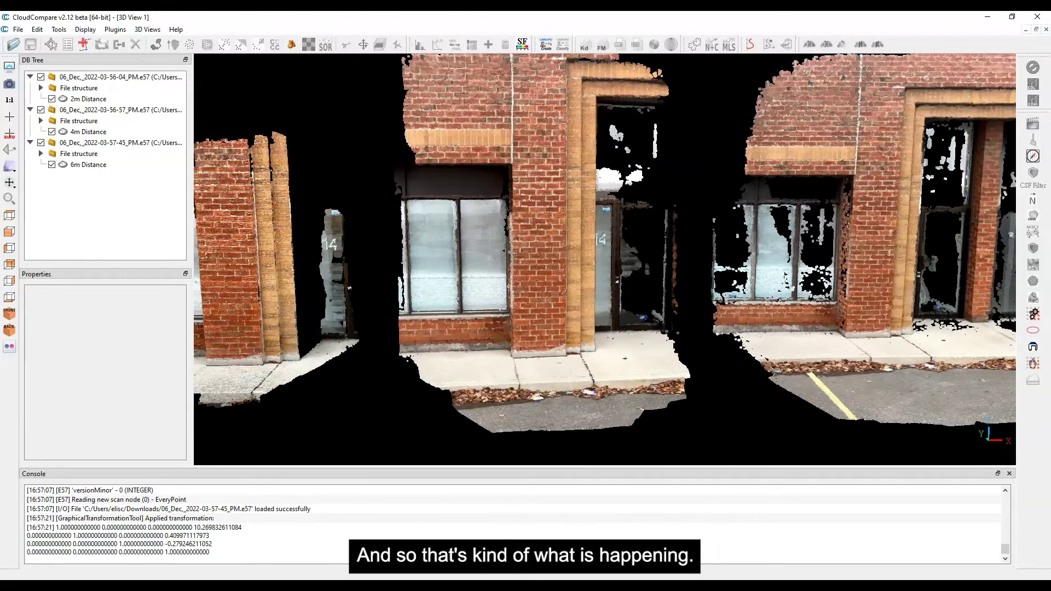
scroll(605, 260, "down", 5)
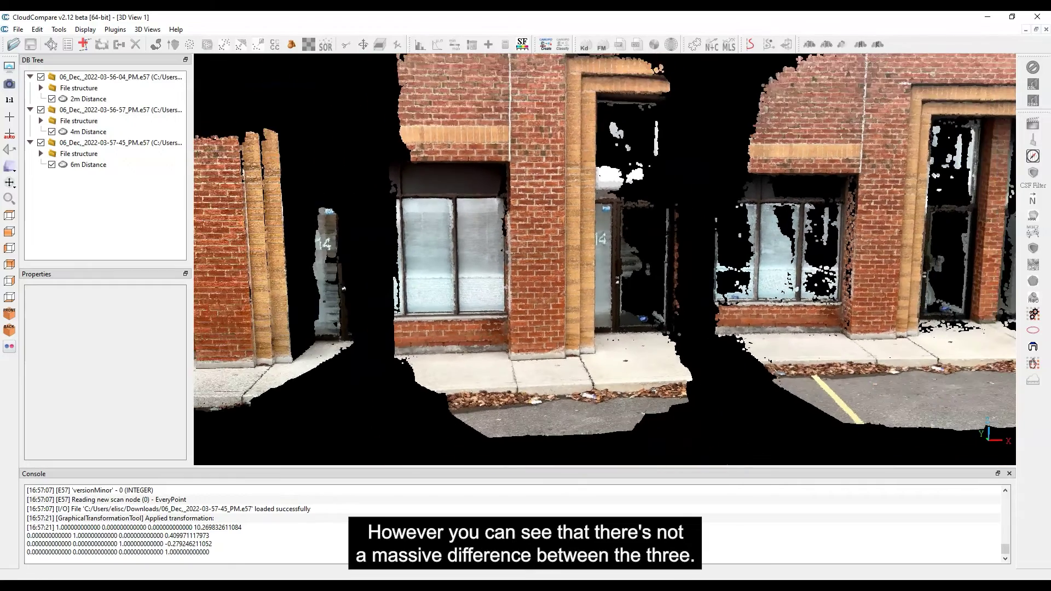